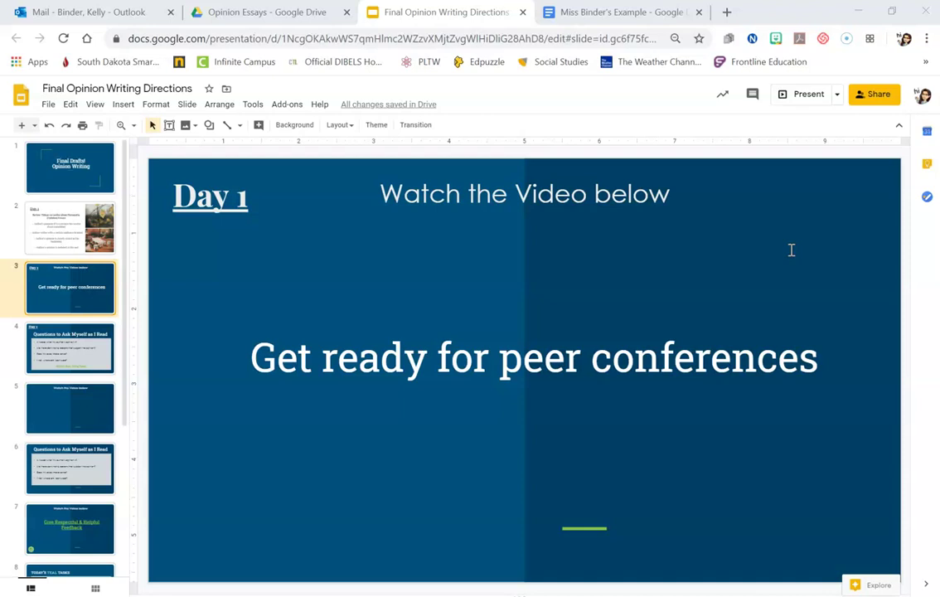
Go to the Day 1 slide "Questions to Ask Myself as I Read" and open the linked Opinion Essays folder
click(88, 344)
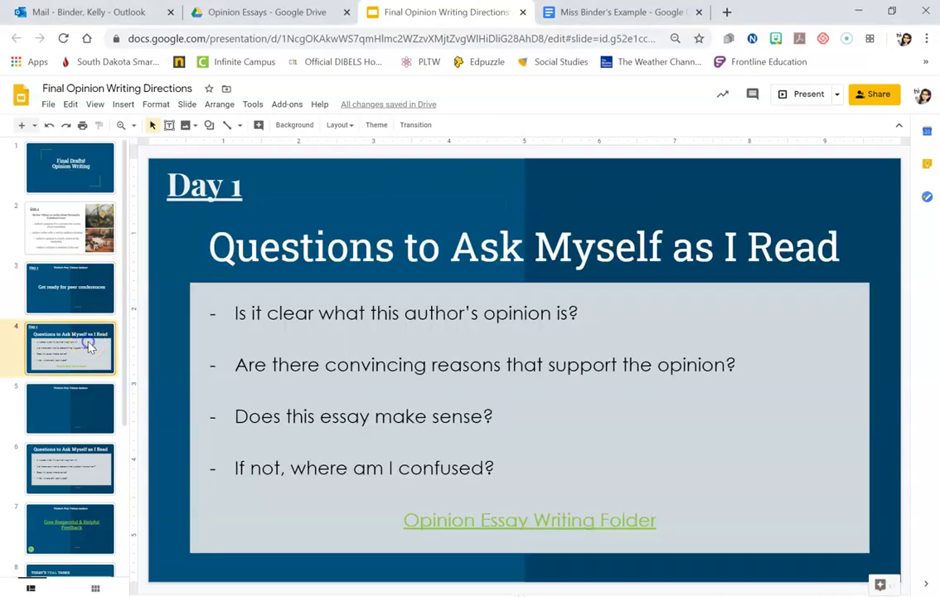
right_click(513, 519)
click(467, 515)
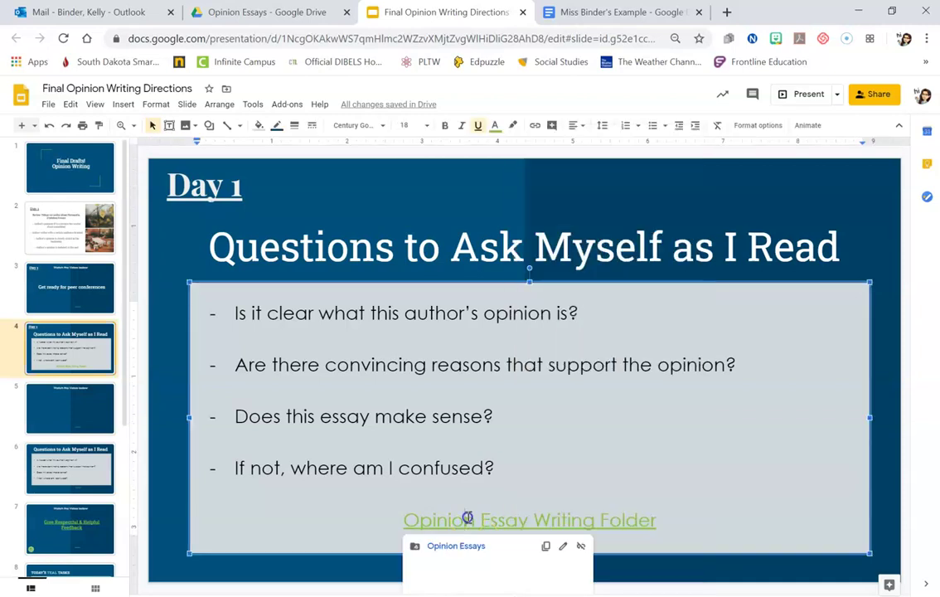
click(448, 546)
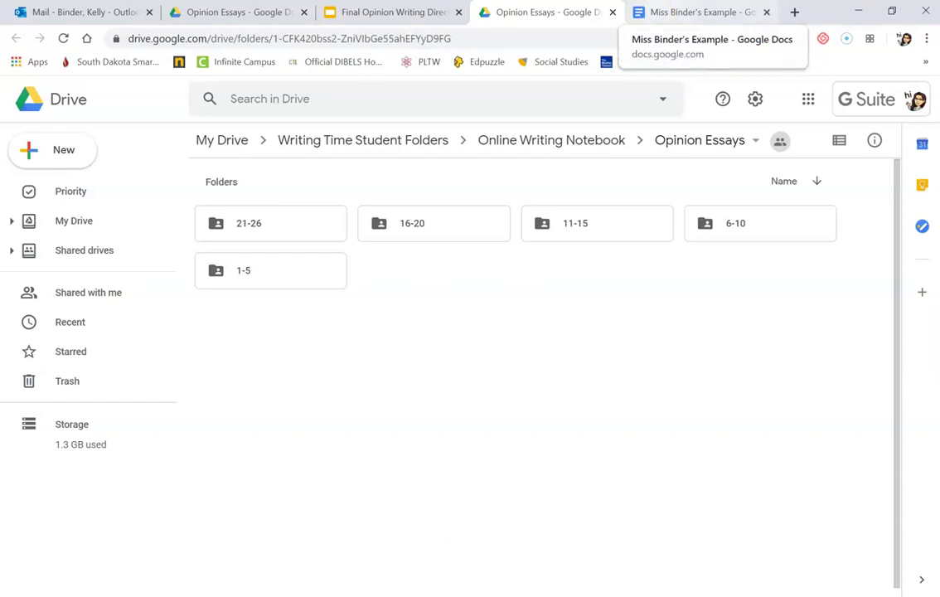
Switch to the teacher's example document and insert blank lines between the writing table and the essay's first paragraph
click(700, 12)
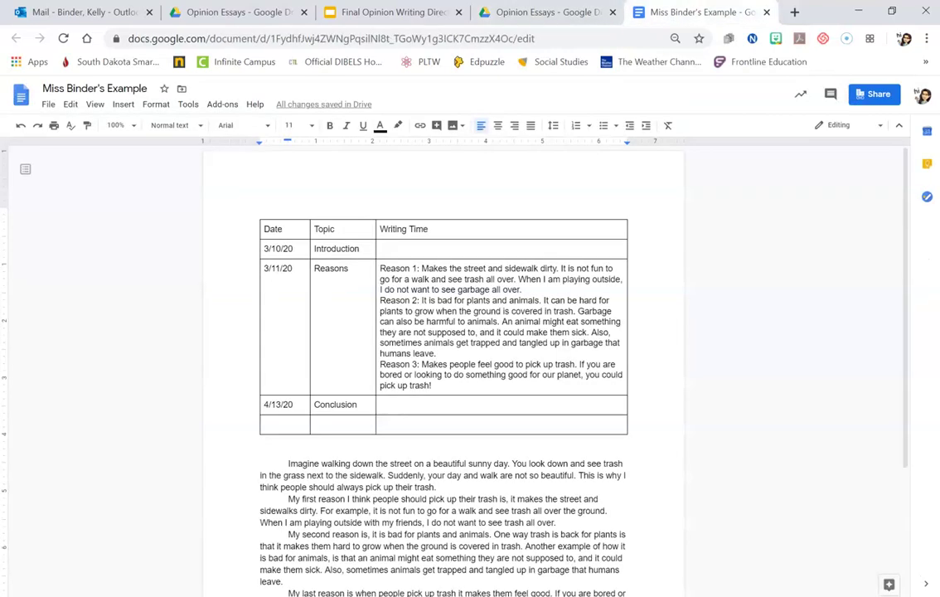
scroll(562, 332, down, 1)
key(Return)
key(Return)
key(Return)
key(Return)
key(Return)
key(Return)
key(Return)
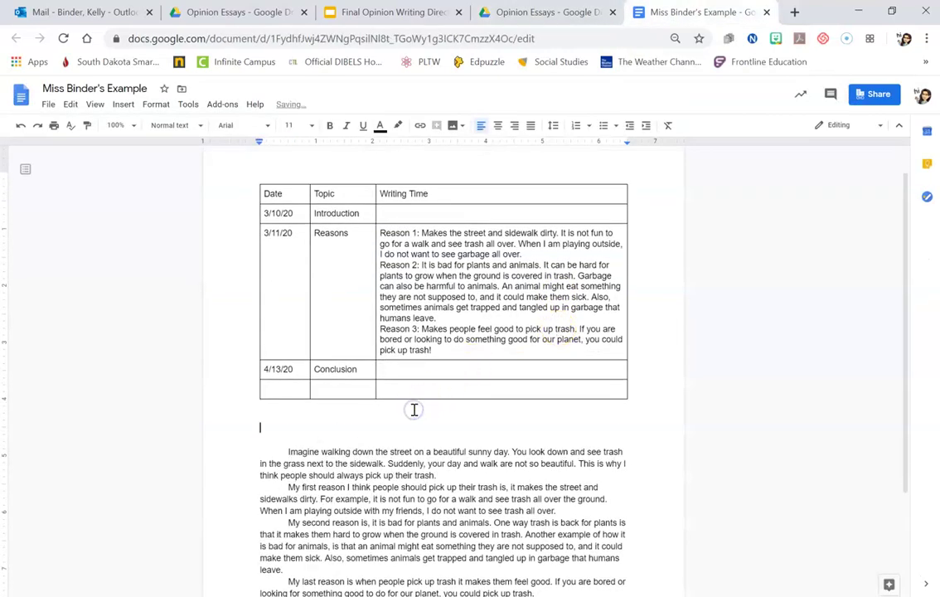
scroll(414, 408, up, 1)
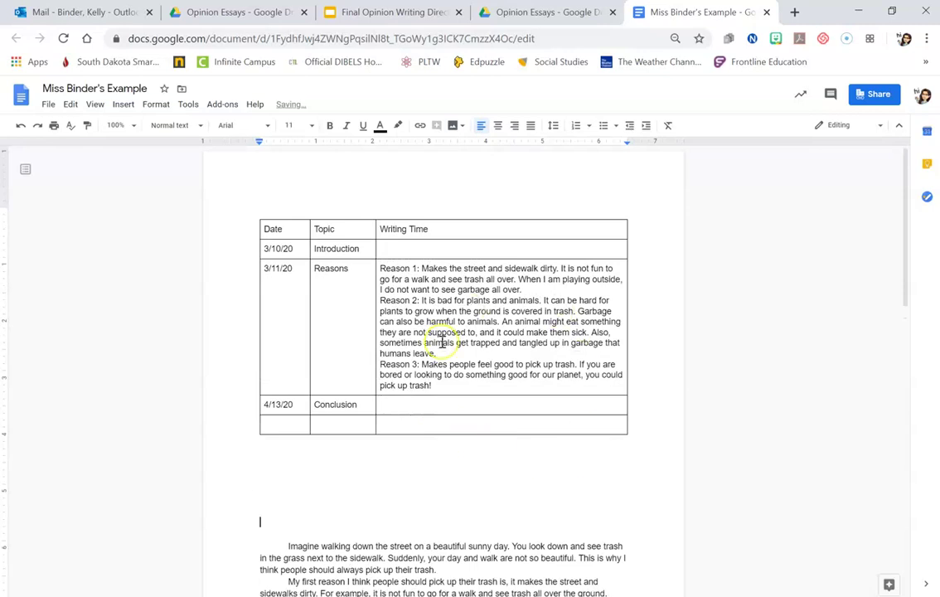
key(Return)
key(Return)
key(Return)
key(Return)
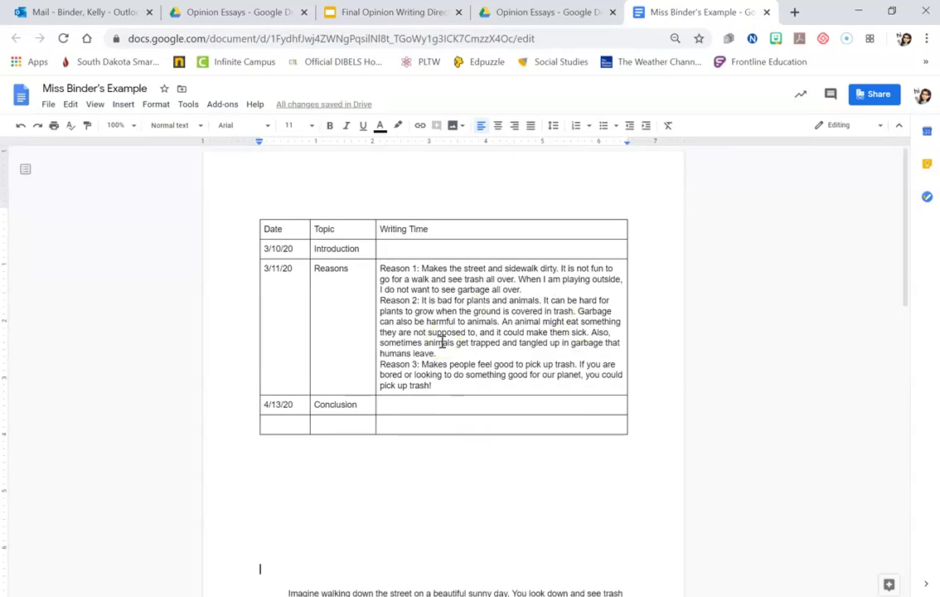
click(300, 430)
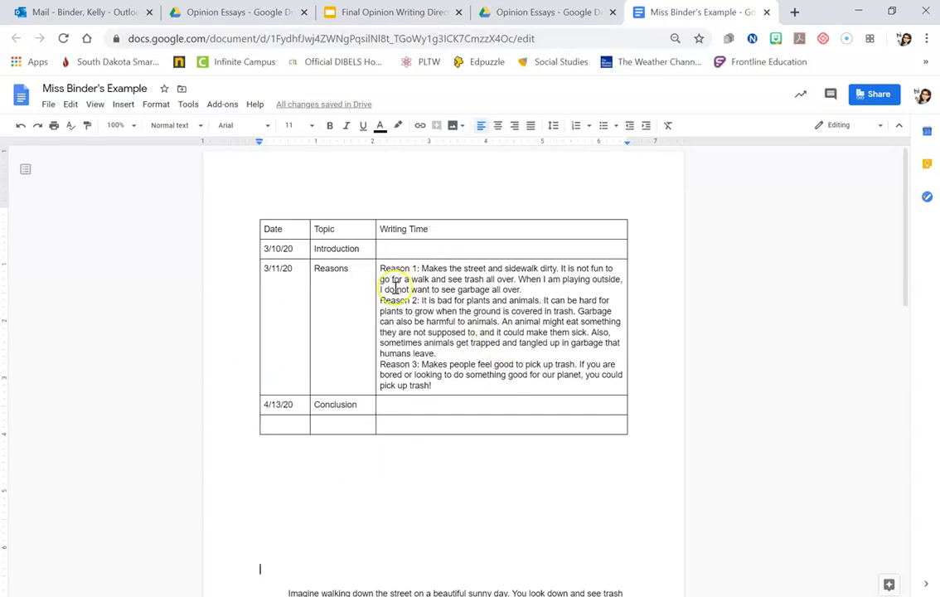
click(374, 412)
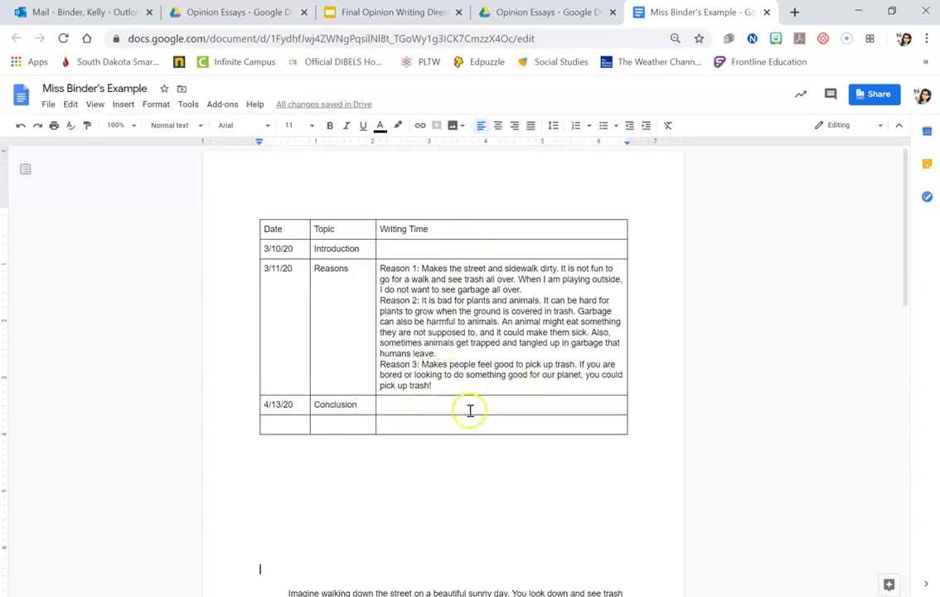
click(484, 487)
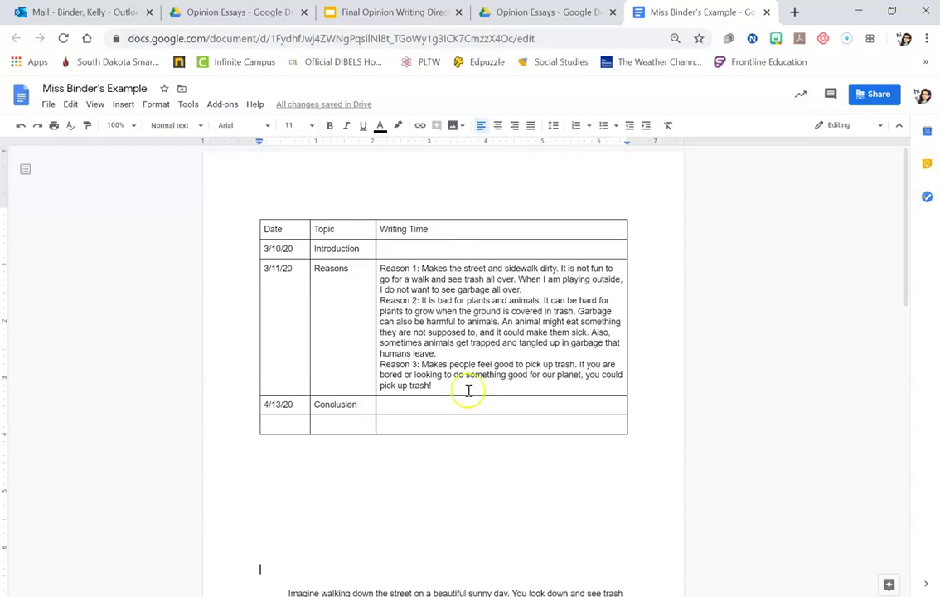
Remove several of the blank lines directly above the essay's opening paragraph
scroll(468, 389, down, 5)
click(368, 224)
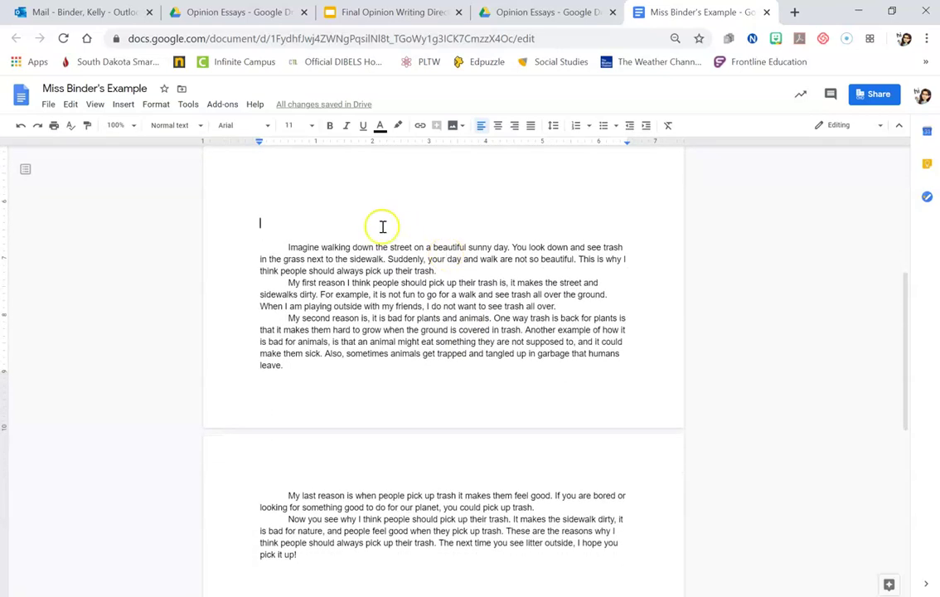
key(BackSpace)
key(BackSpace)
key(BackSpace)
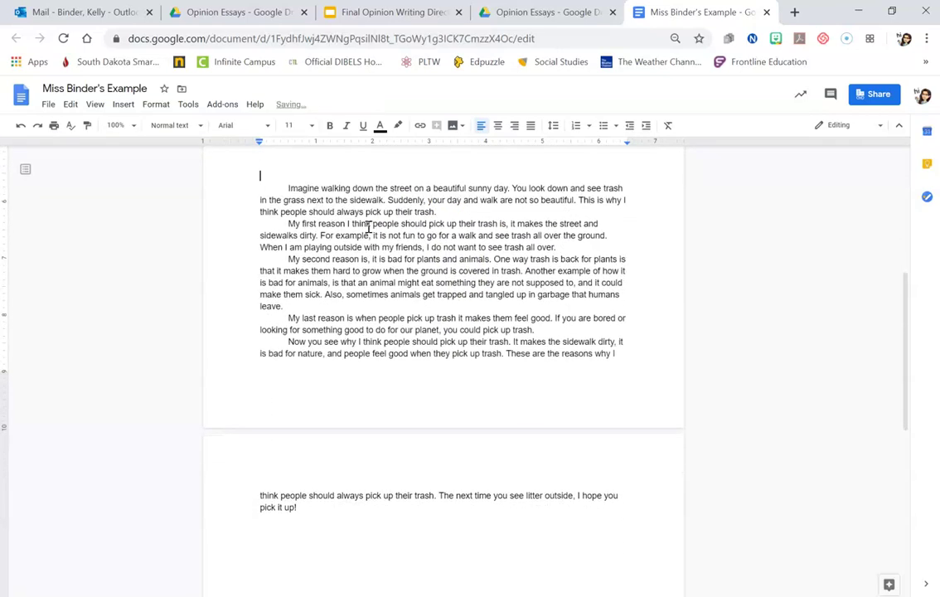
Add blank lines above the essay's opening paragraph until the whole essay starts at the beginning of the second page
key(Return)
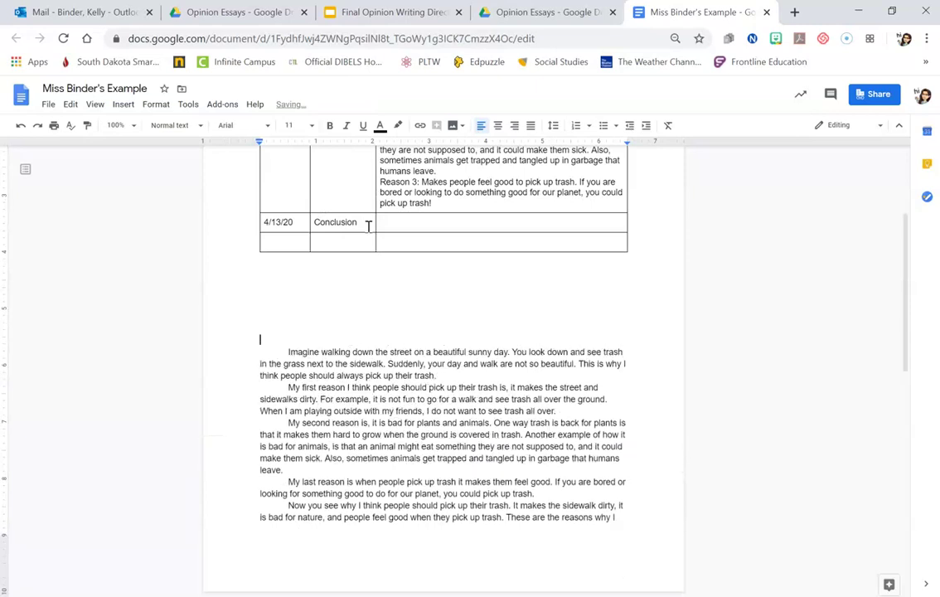
key(Return)
key(Return)
key(Return)
key(Return)
key(Return)
key(Return)
key(Return)
key(Return)
key(Return)
key(Return)
key(Return)
key(Return)
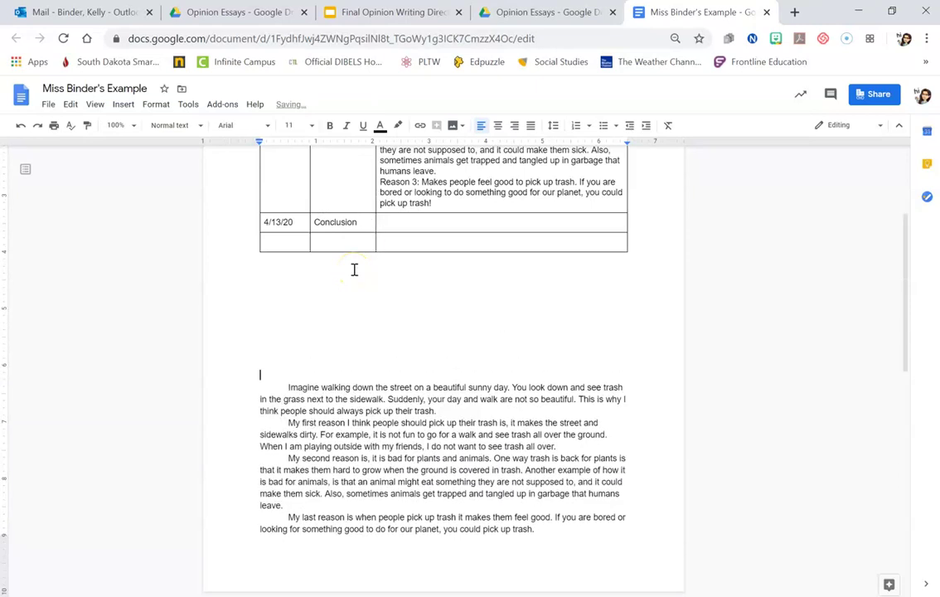
key(Return)
key(Return)
key(Return)
key(Return)
key(Return)
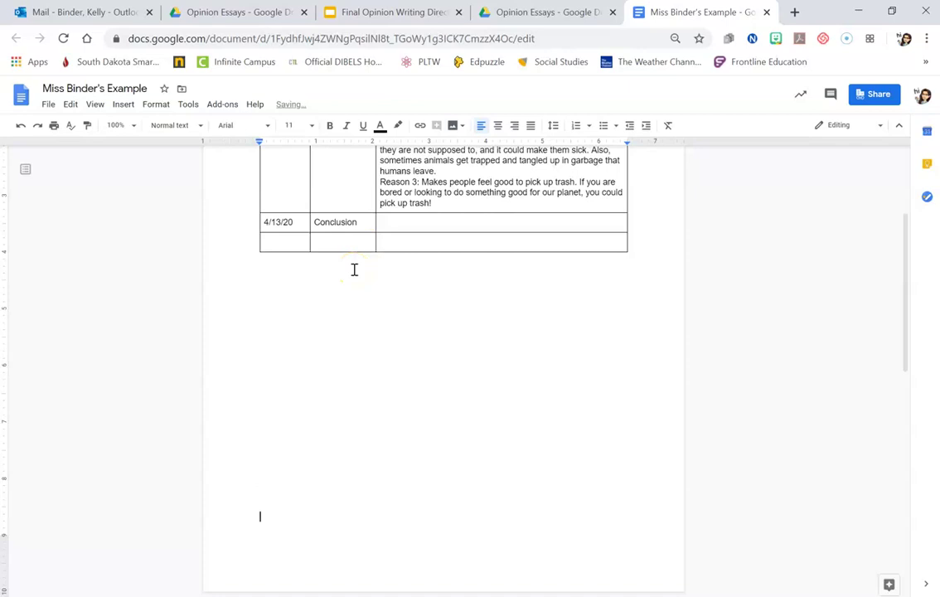
scroll(354, 269, down, 5)
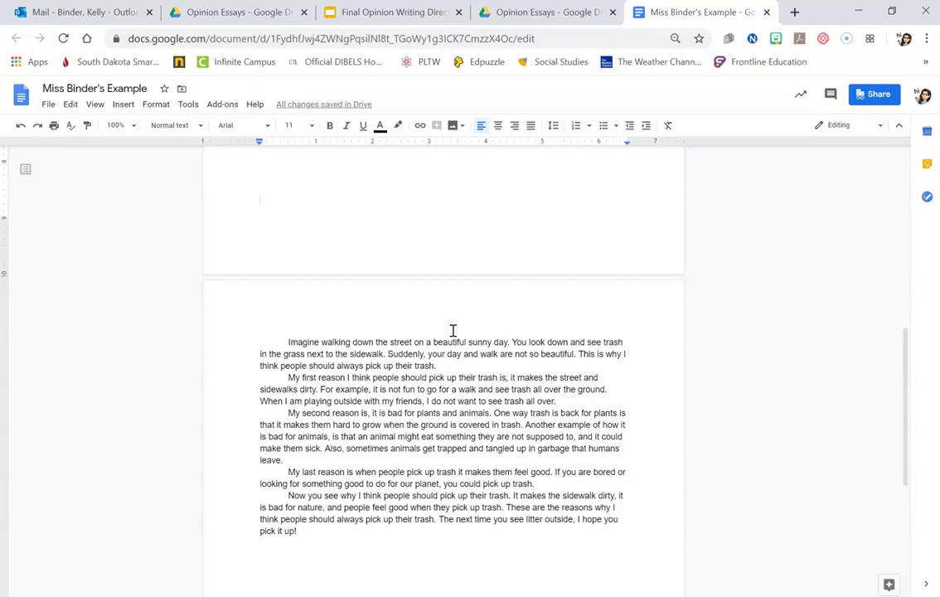
scroll(453, 330, down, 1)
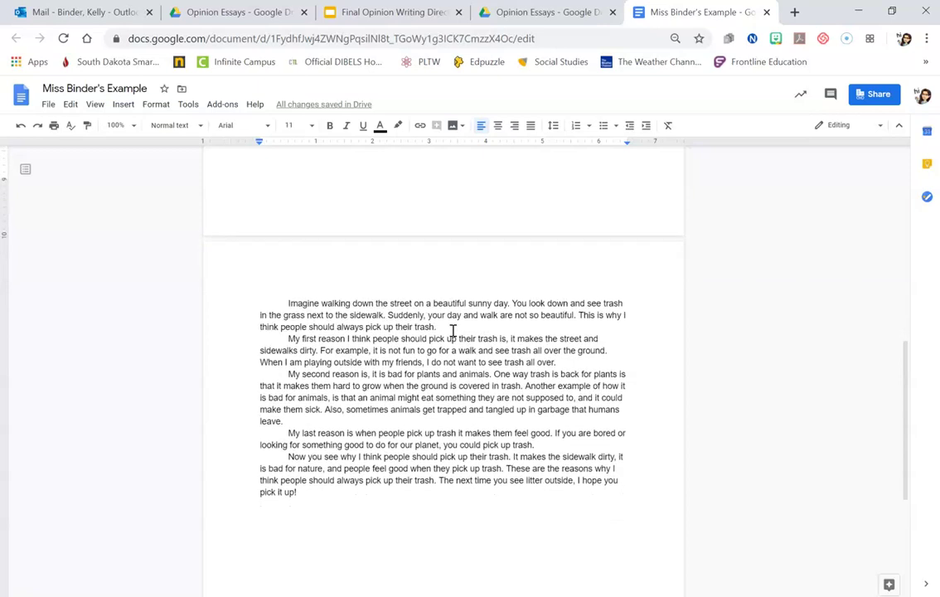
click(355, 457)
click(325, 497)
click(325, 497)
drag(325, 497, 256, 299)
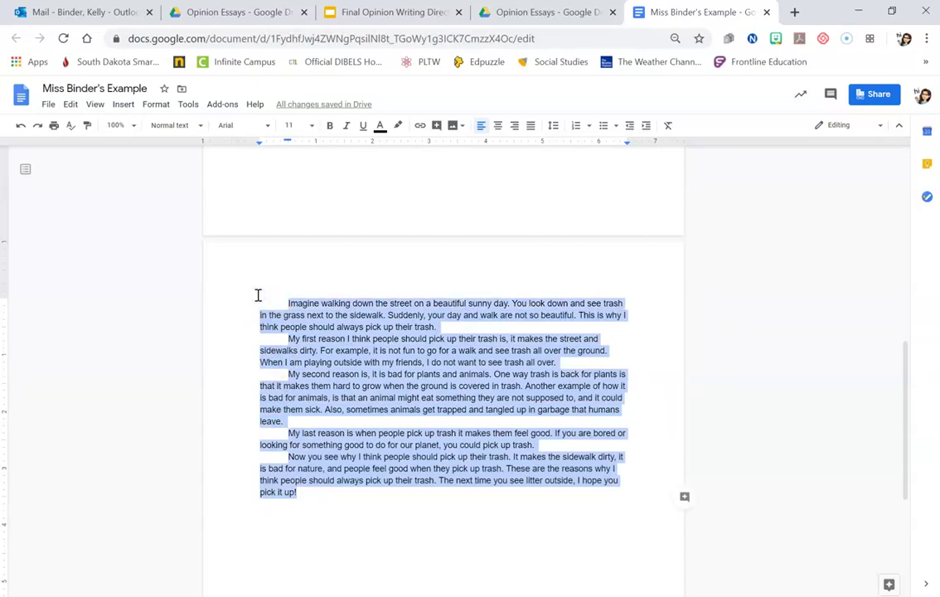
click(332, 504)
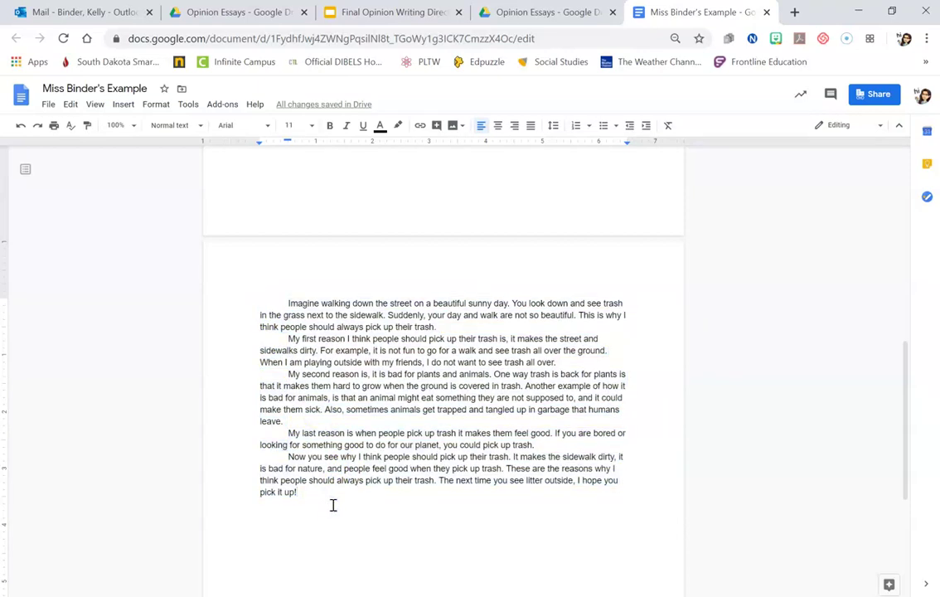
key(ctrl+a)
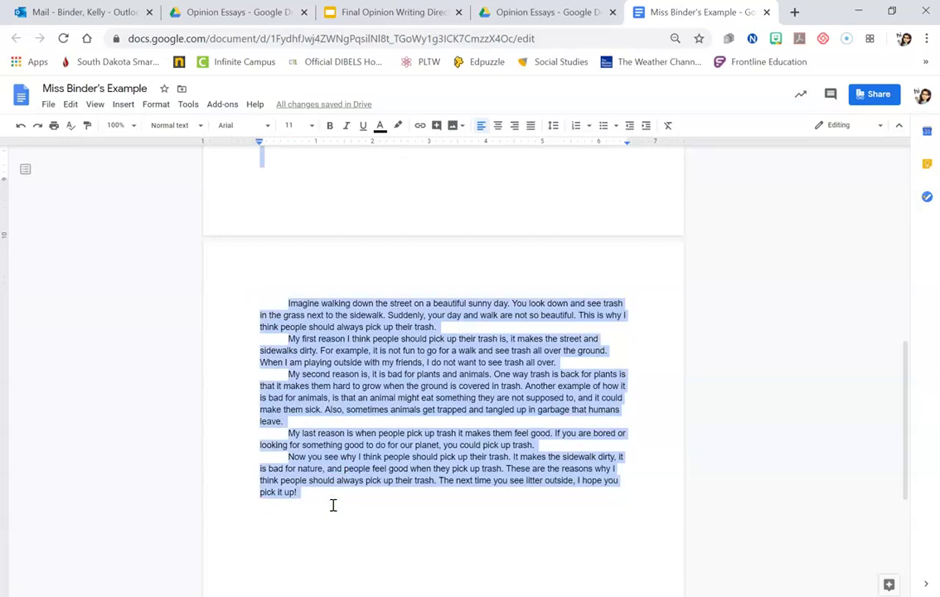
Set the font size of all five essay paragraphs to 14, leaving the table out of the selection
drag(311, 492, 257, 306)
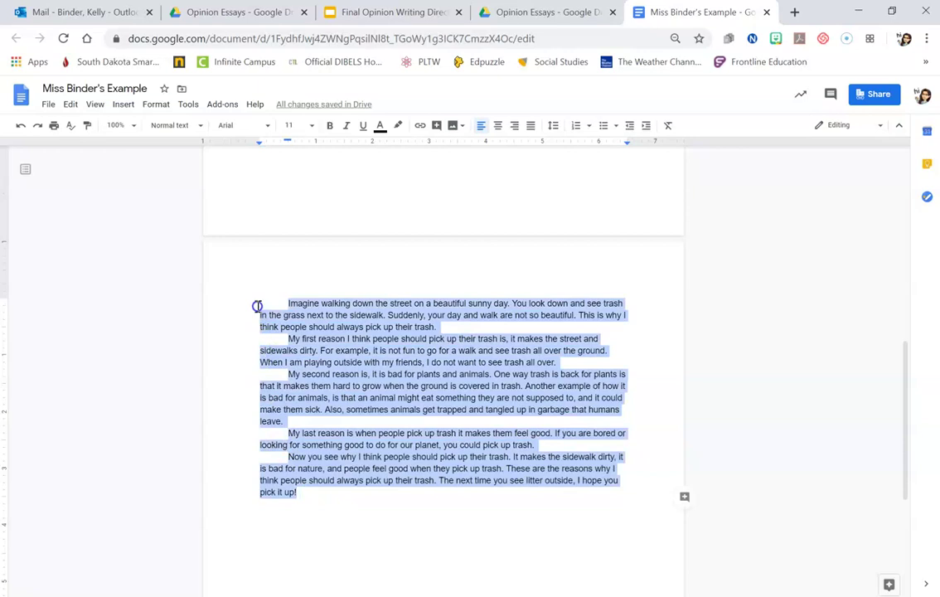
click(314, 125)
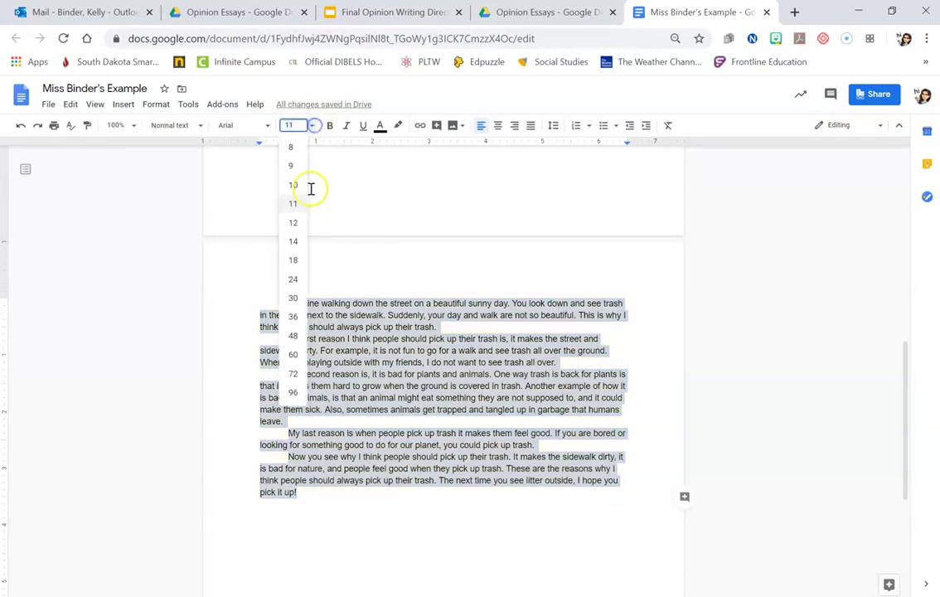
click(298, 243)
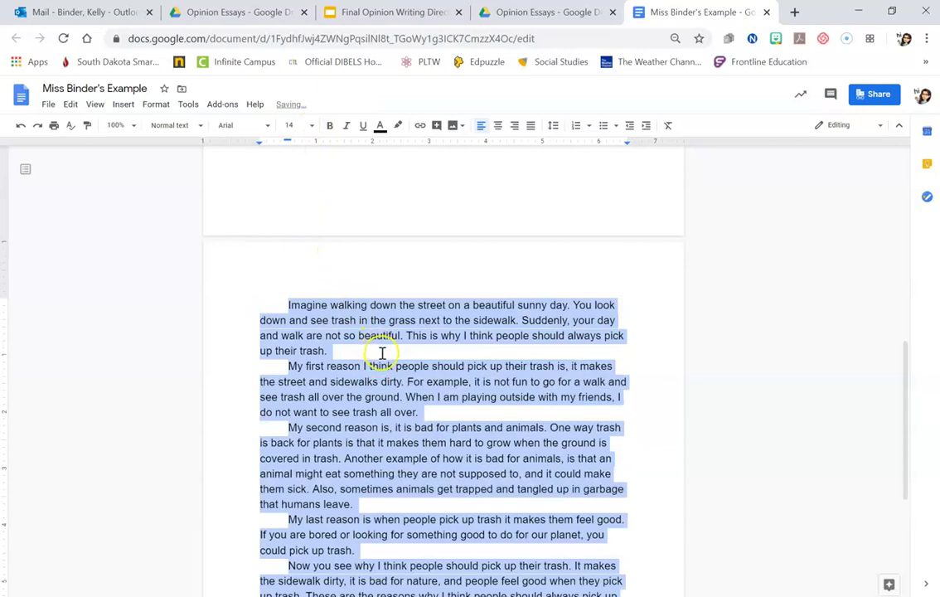
scroll(383, 352, down, 1)
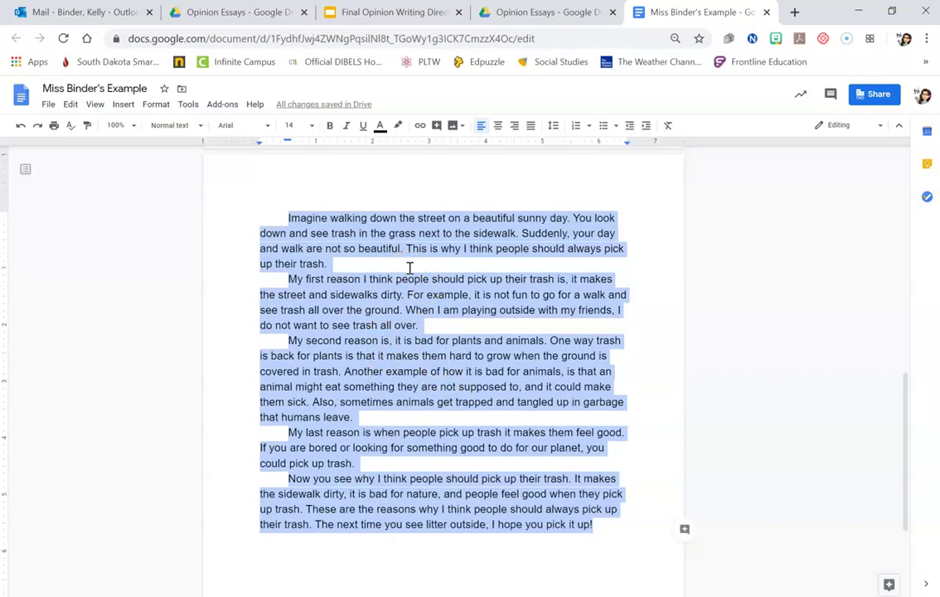
Insert a blank line after each of the essay's first four paragraphs to separate all five paragraphs
click(409, 268)
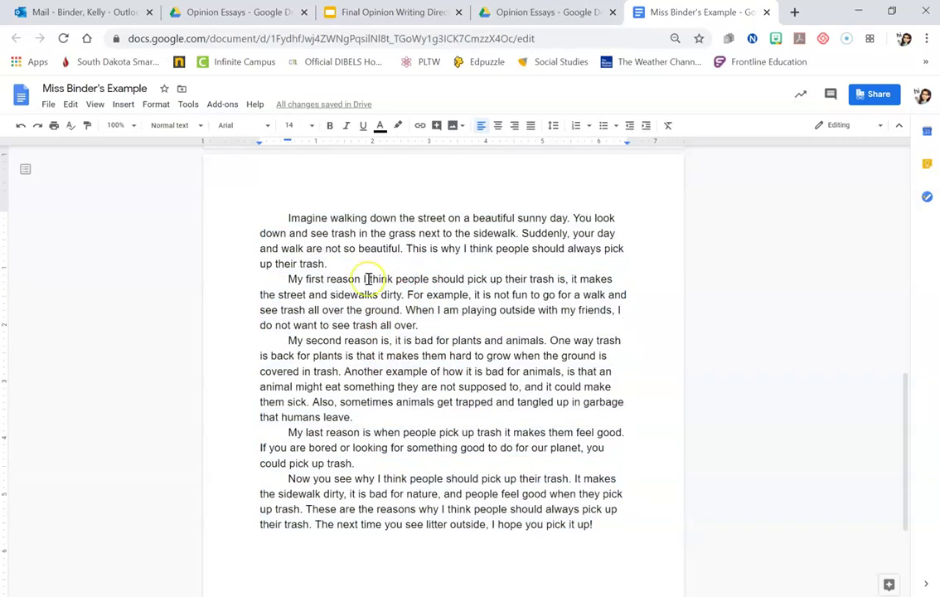
key(Return)
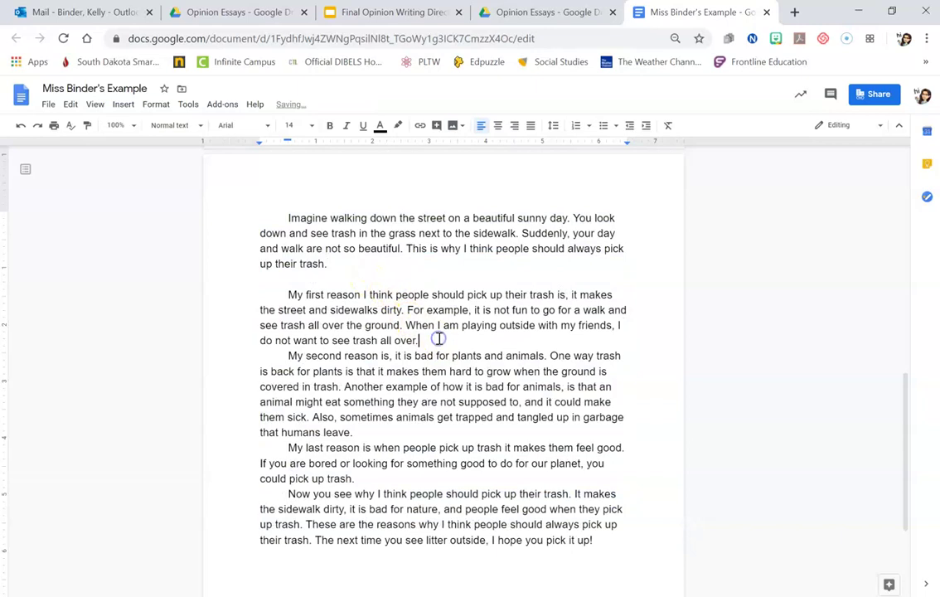
key(Return)
scroll(438, 338, down, 1)
click(399, 360)
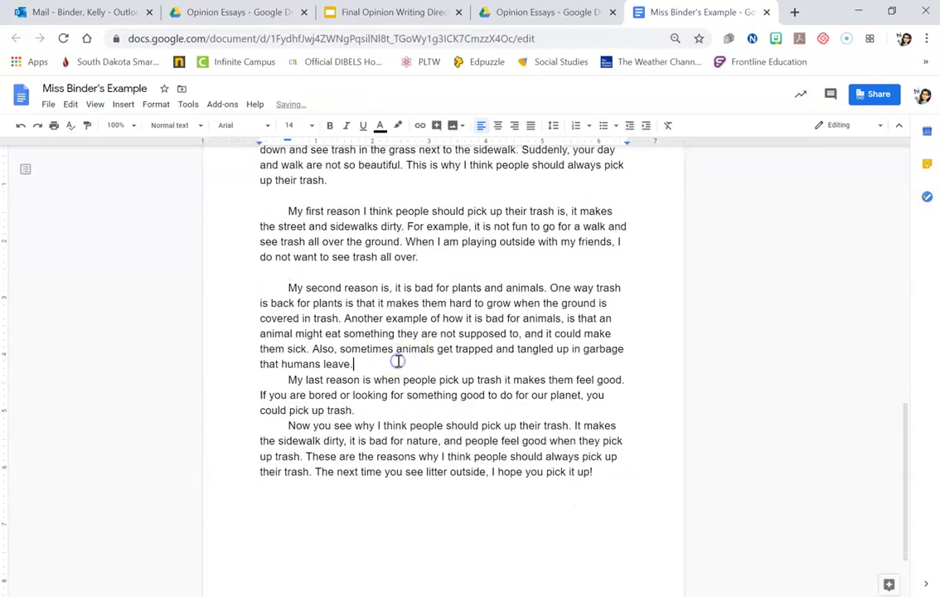
key(Return)
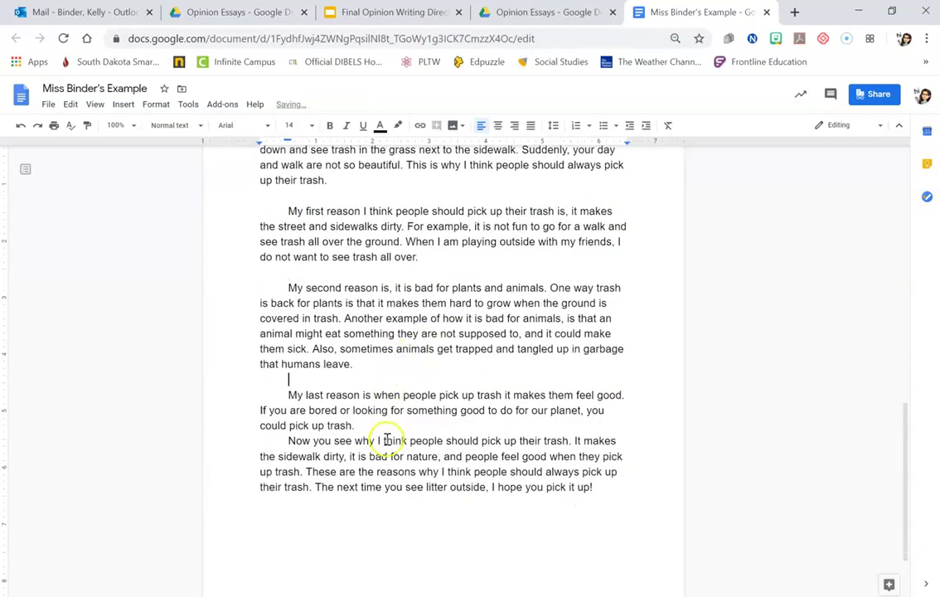
click(379, 424)
key(Return)
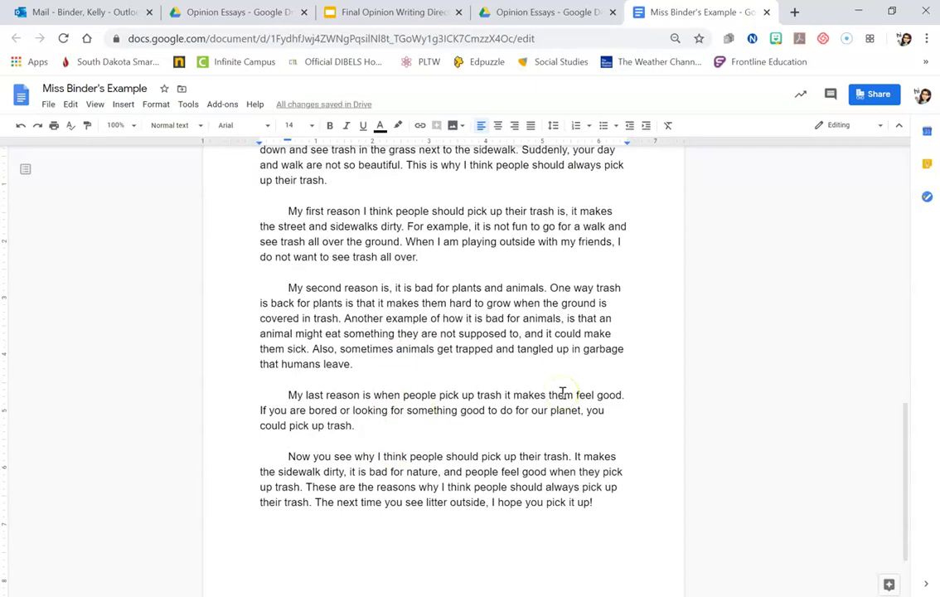
Switch to the Final Opinion Writing Directions slides and review the "Questions to Ask Myself as I Read" slide with nothing selected
scroll(568, 428, up, 1)
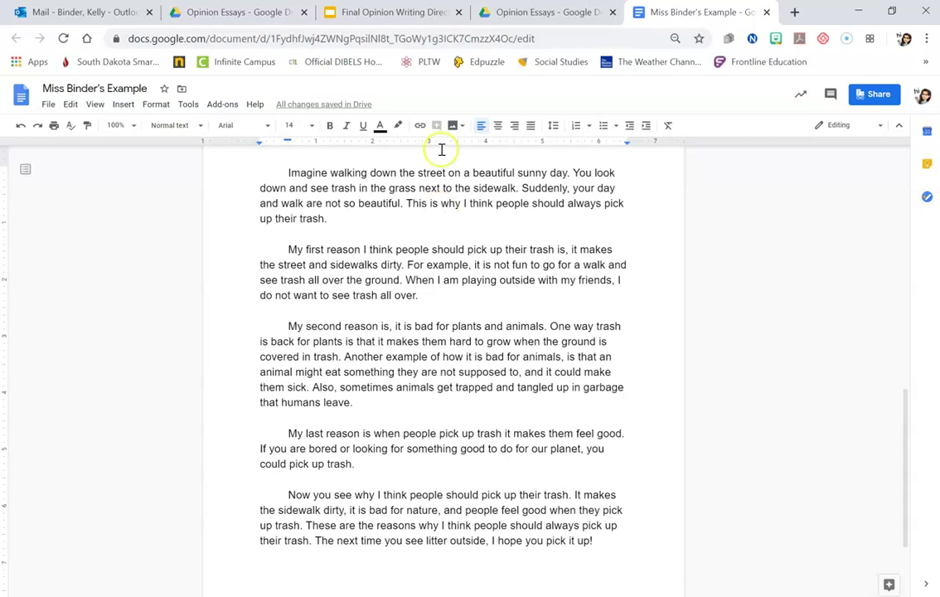
click(390, 12)
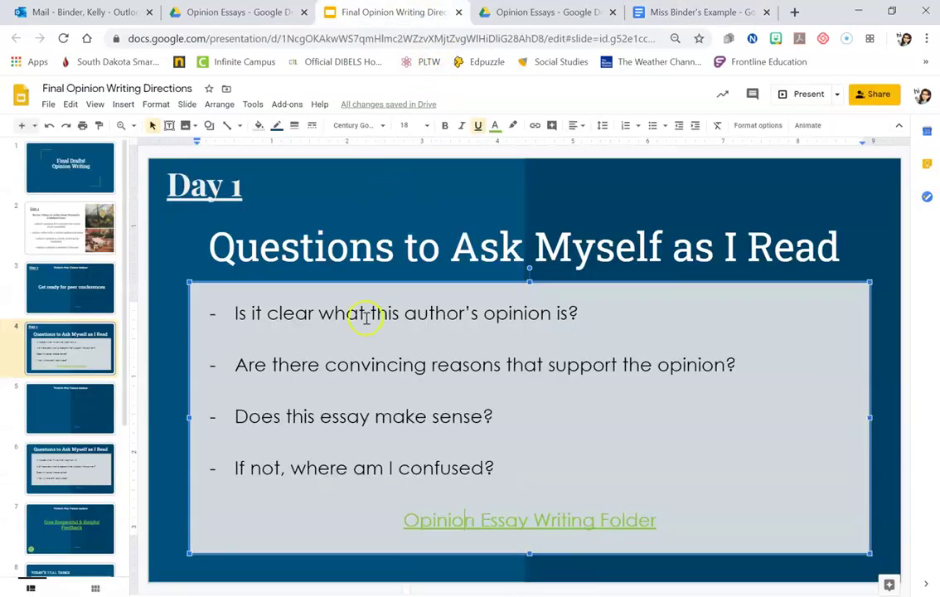
click(321, 194)
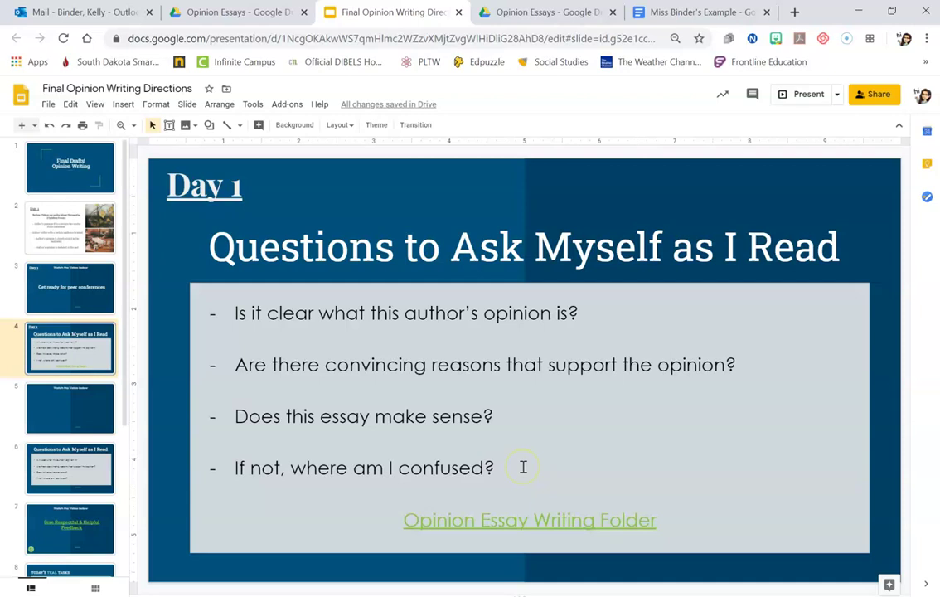
Return to the teacher's example document and review the spaced essay and the writing table above it
click(543, 13)
click(699, 12)
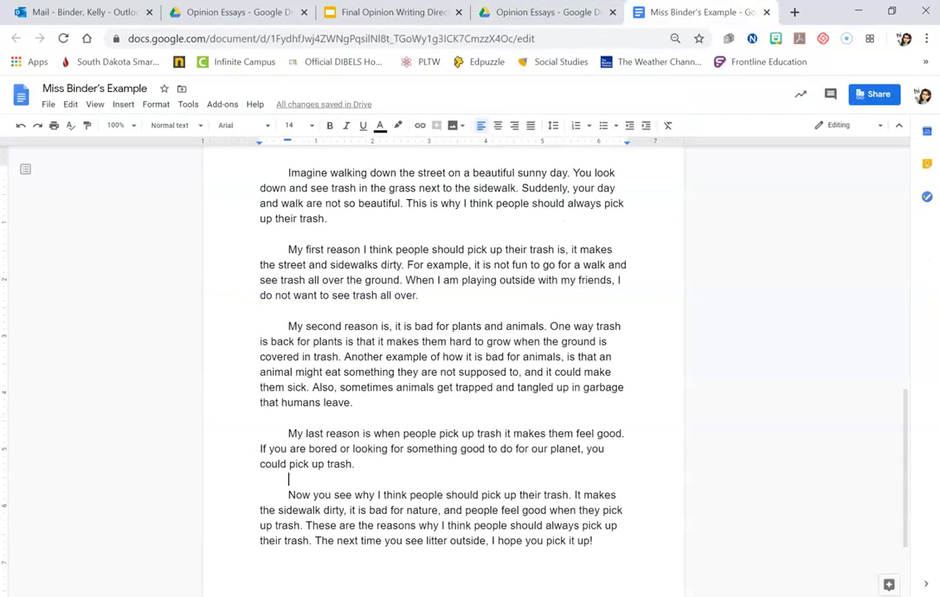
scroll(569, 380, down, 1)
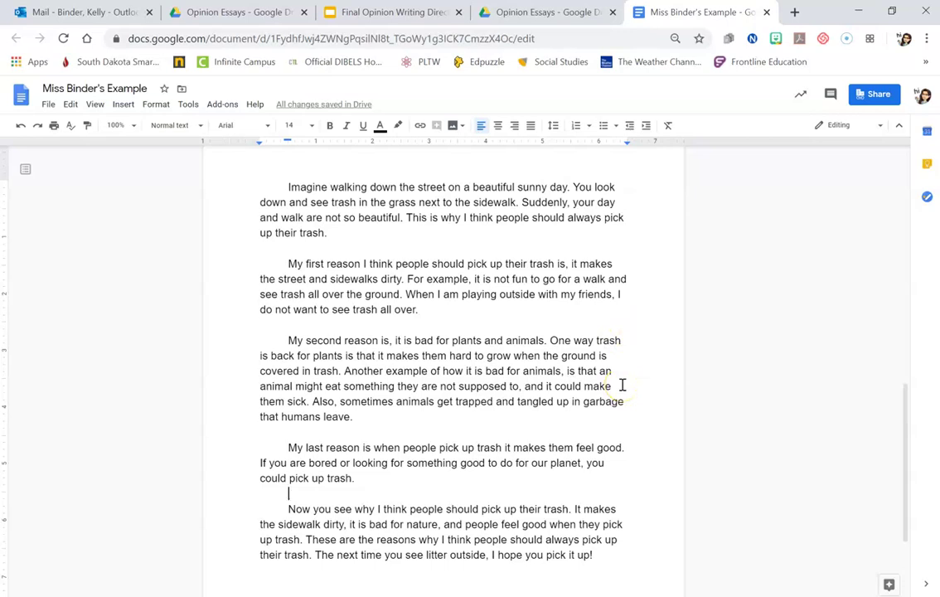
scroll(622, 385, up, 5)
scroll(623, 384, up, 4)
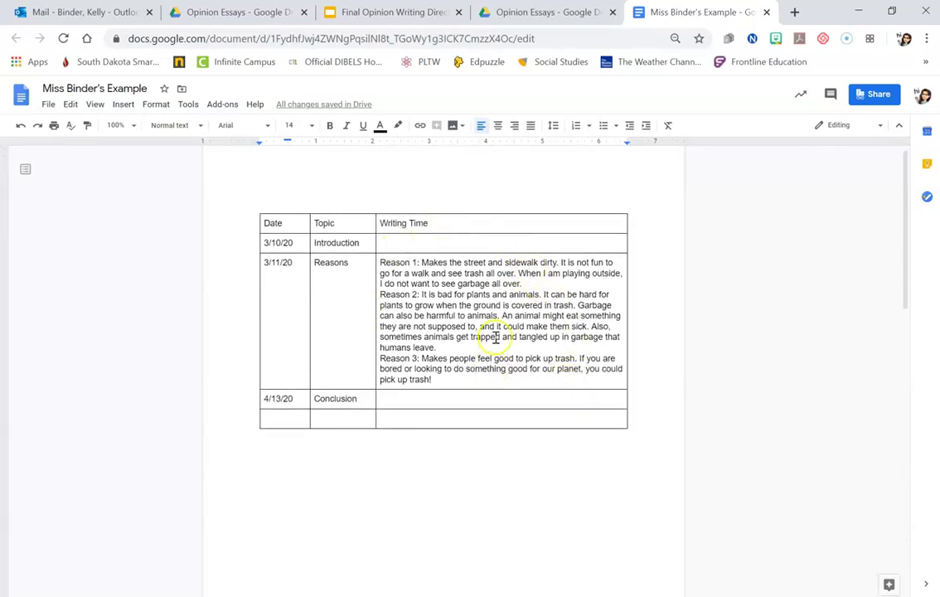
Place the cursor in the blank space below the writing table and check that the five-paragraph essay sits apart on the second page
scroll(473, 377, down, 1)
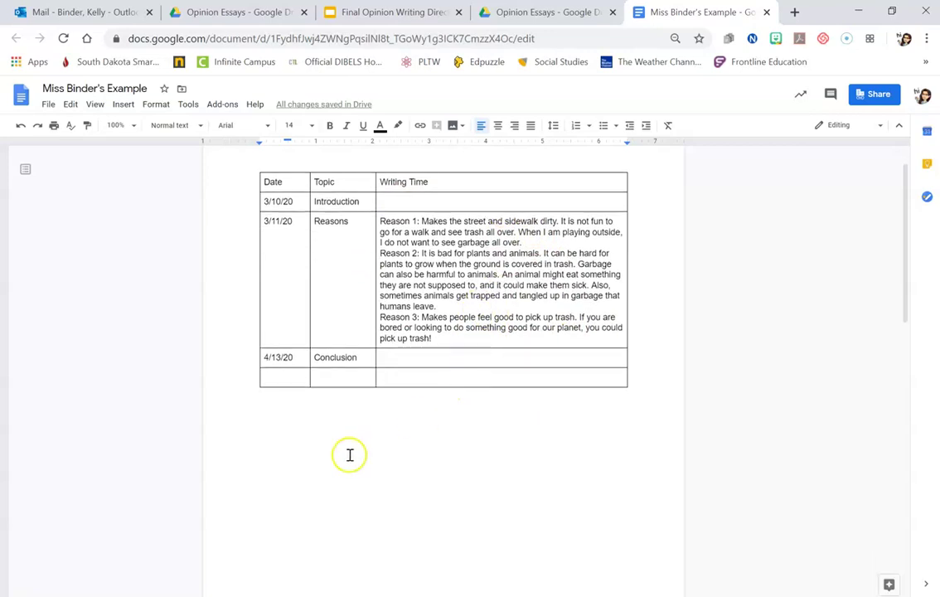
click(328, 429)
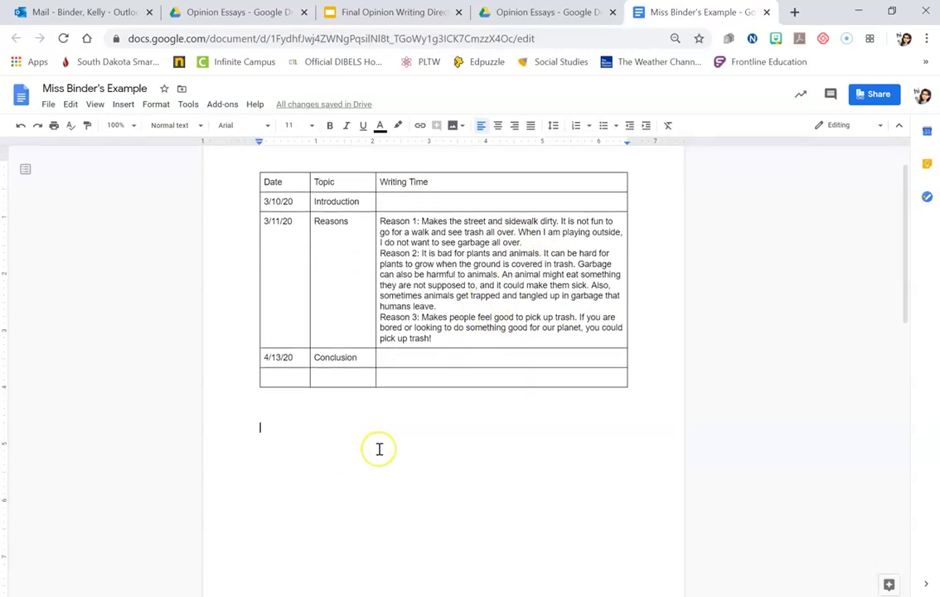
scroll(379, 448, down, 5)
scroll(379, 448, down, 8)
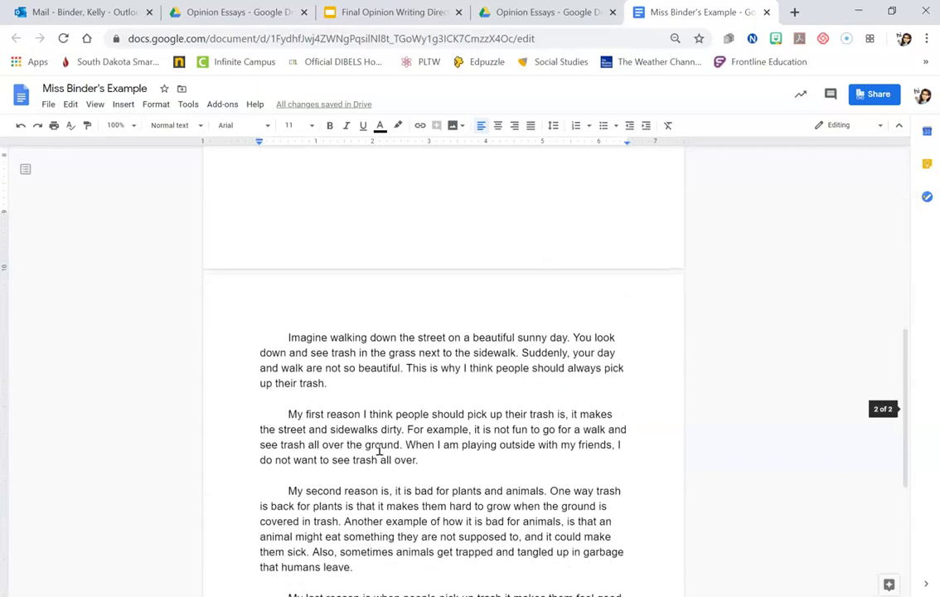
scroll(379, 448, down, 1)
scroll(379, 448, up, 1)
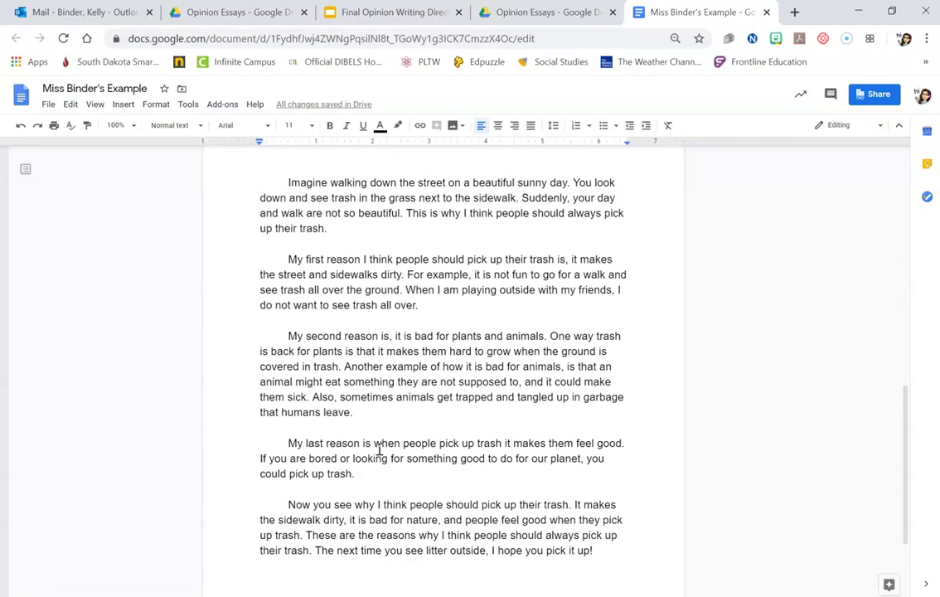
scroll(379, 449, up, 12)
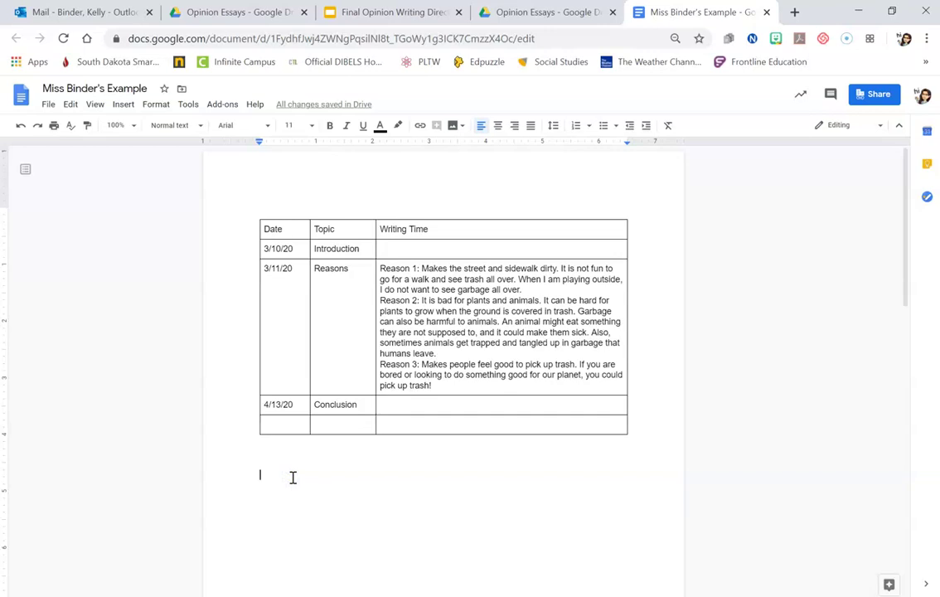
scroll(292, 476, down, 10)
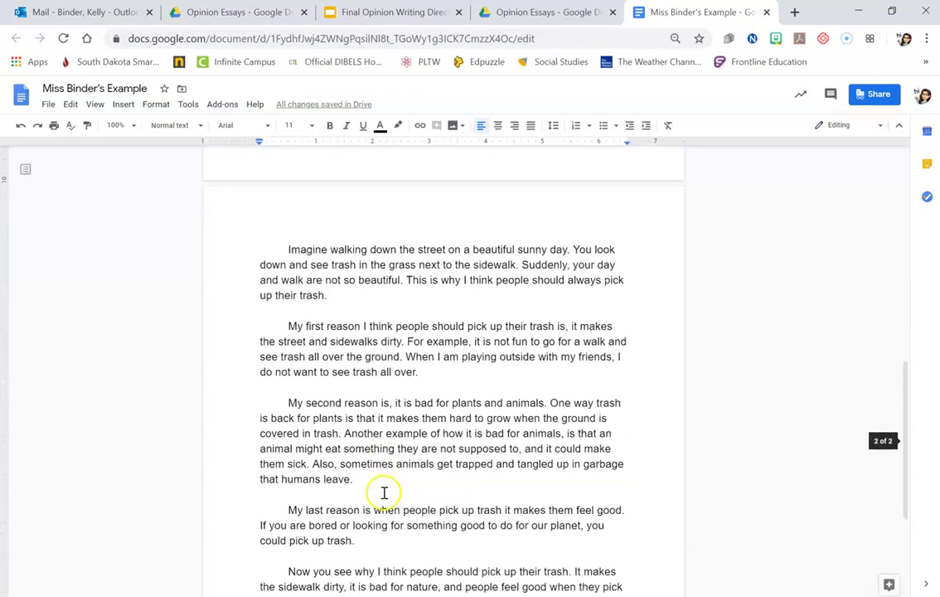
scroll(500, 475, down, 1)
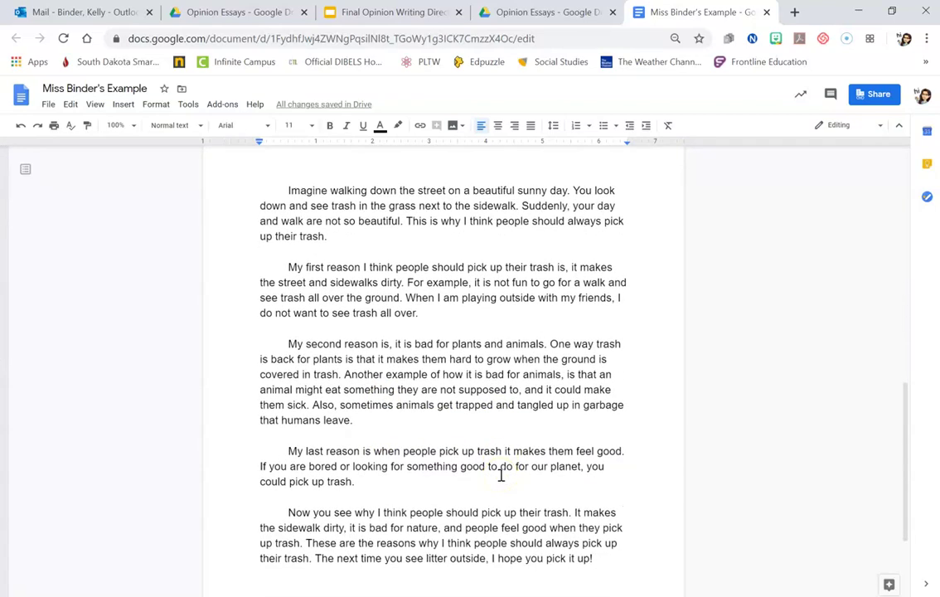